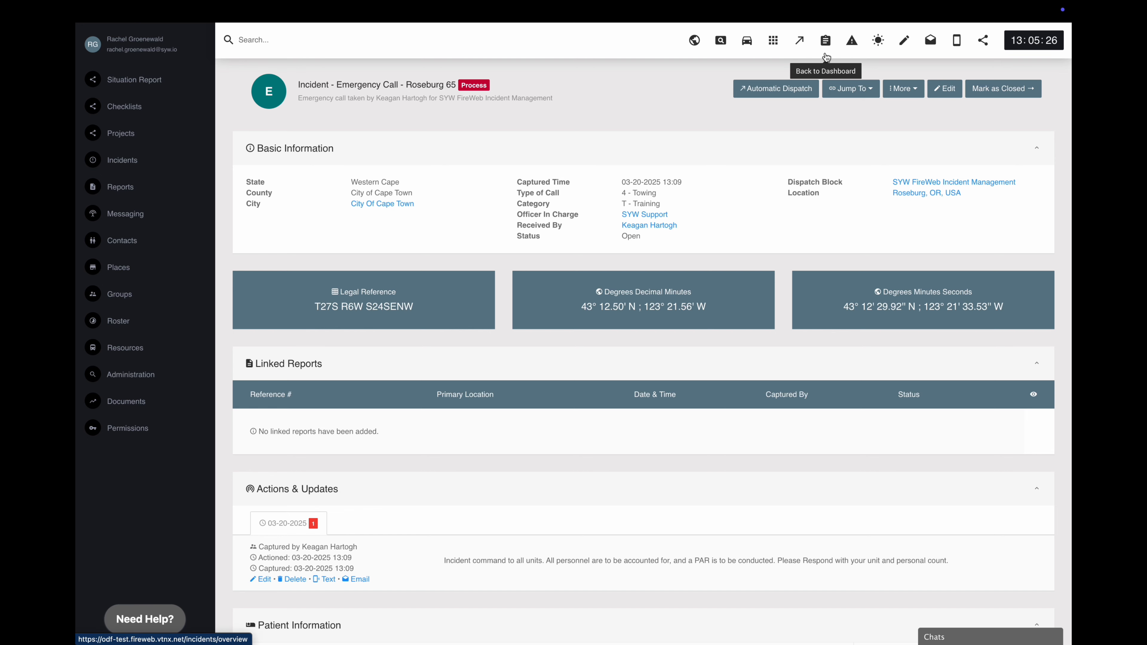
# - Return to the dashboard, switch Show Latest and Auto Refresh on and back off, then bring up Occurrence Book export
pyautogui.click(825, 57)
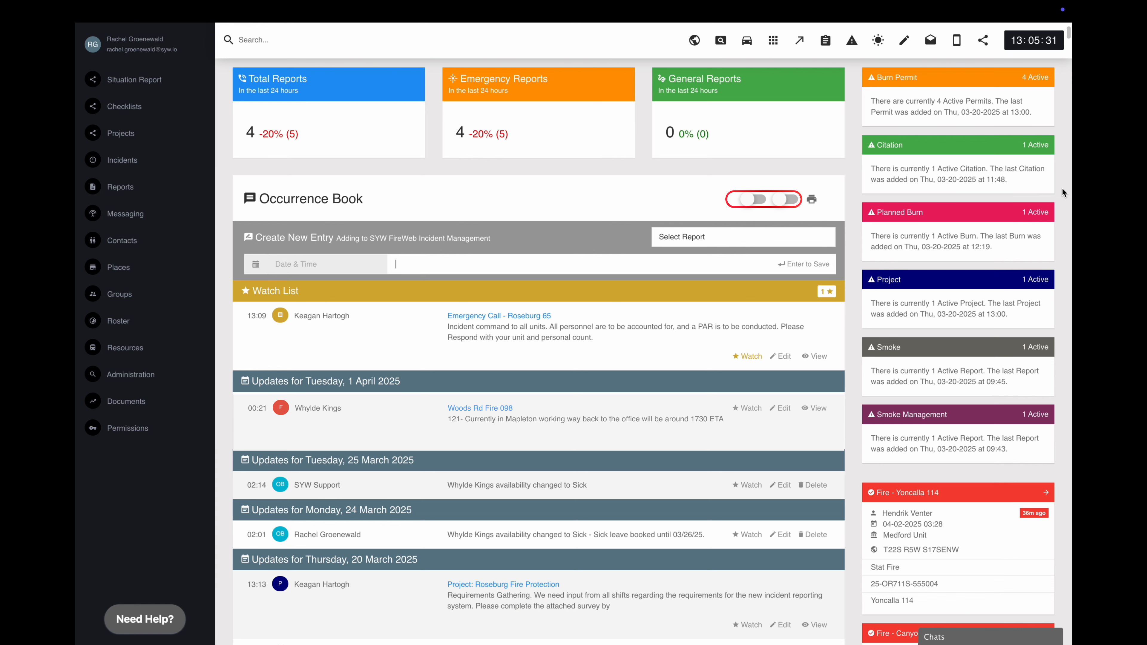
pyautogui.click(753, 202)
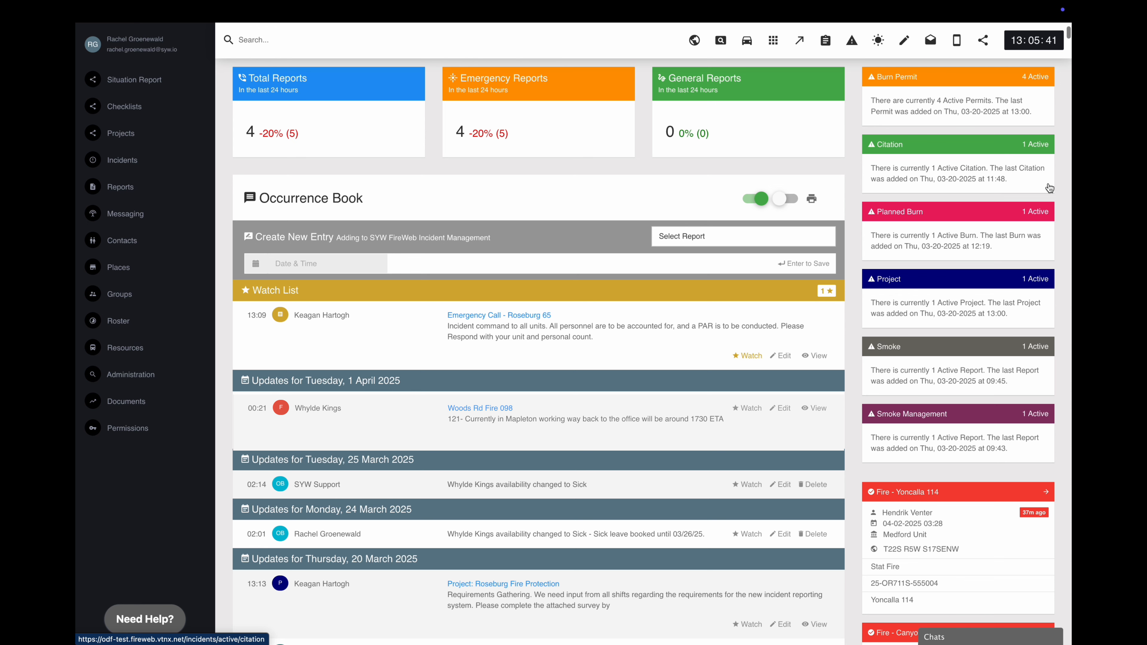
pyautogui.click(788, 199)
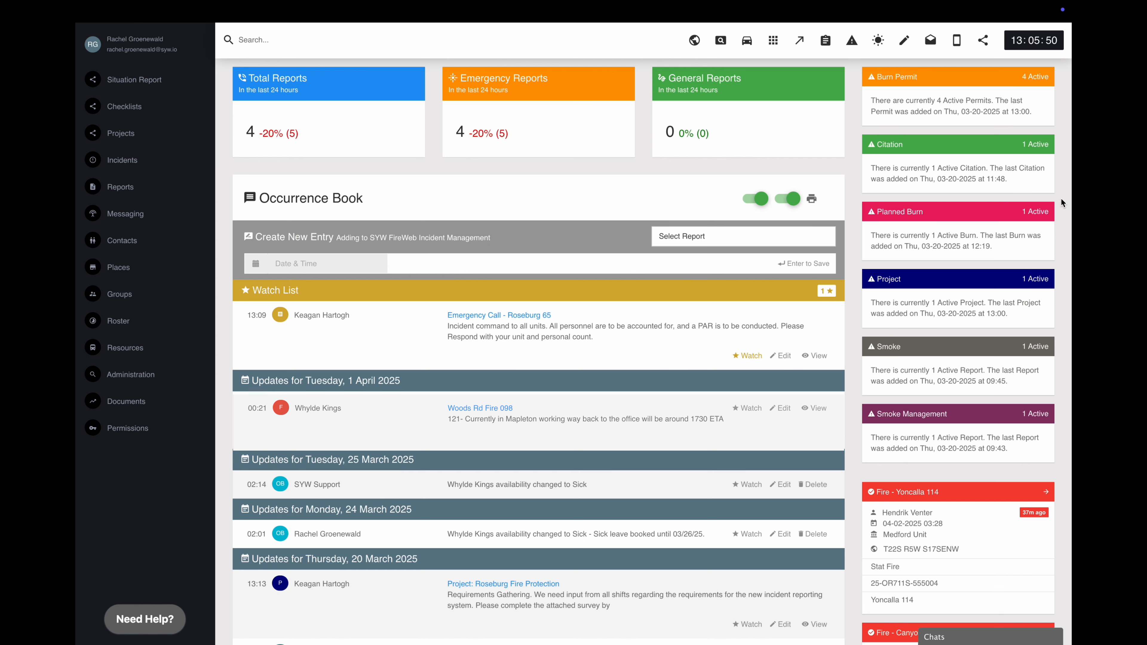
pyautogui.click(788, 202)
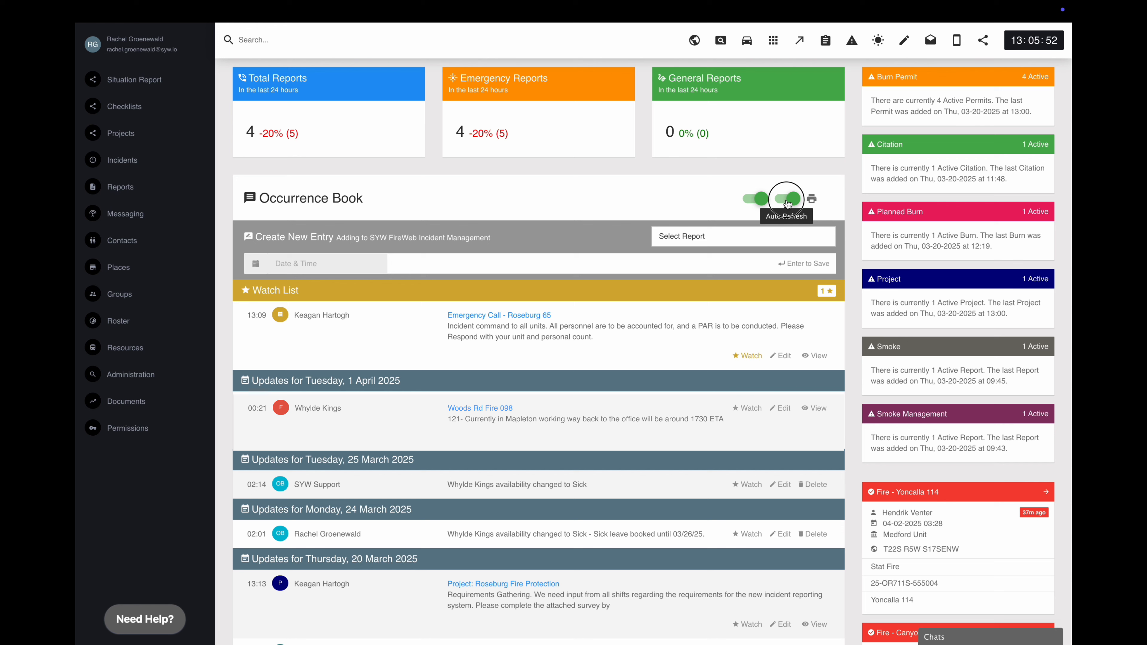
pyautogui.click(754, 201)
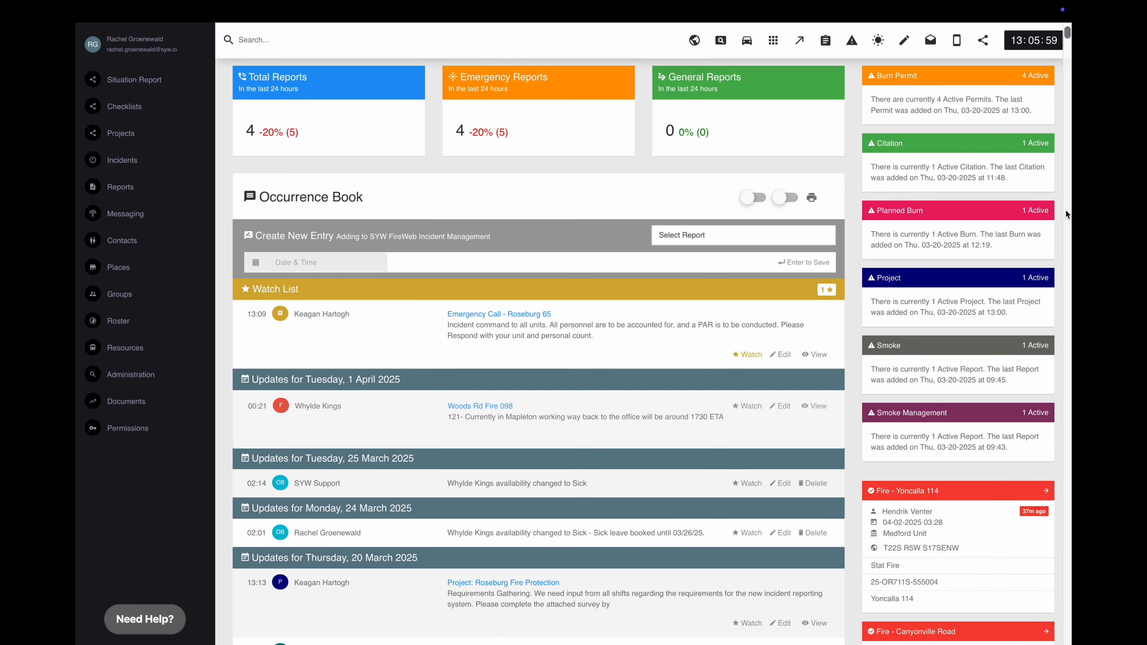
pyautogui.click(812, 202)
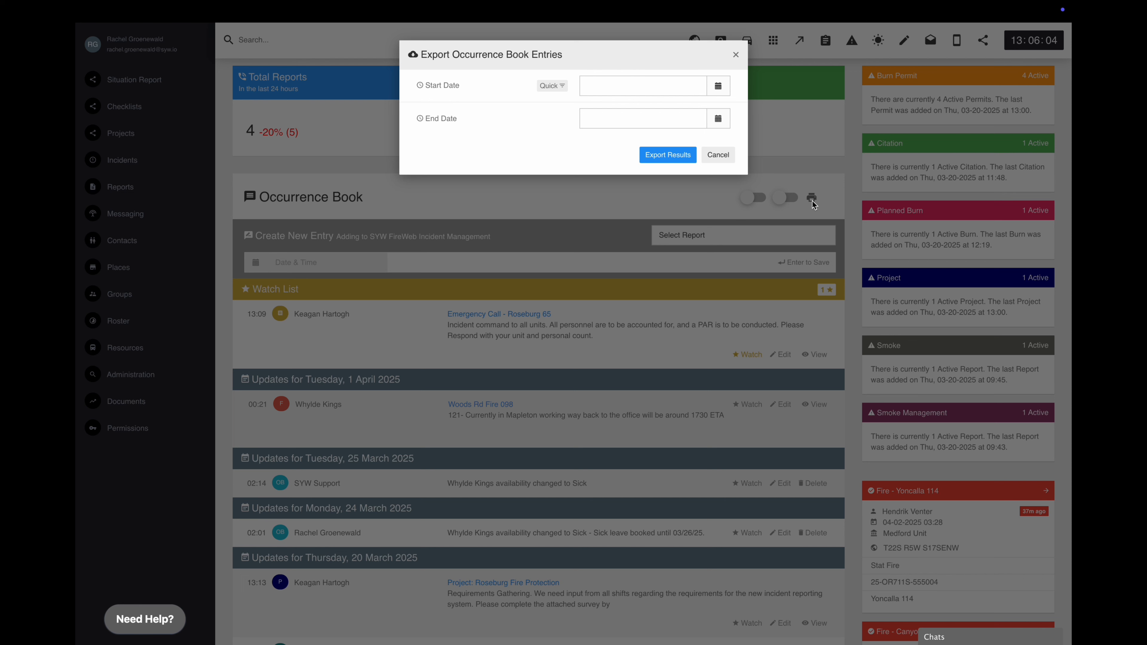
# - Export Occurrence Book entries for the range 03-02-2025 to 04-02-2025 as a PDF report
pyautogui.click(719, 94)
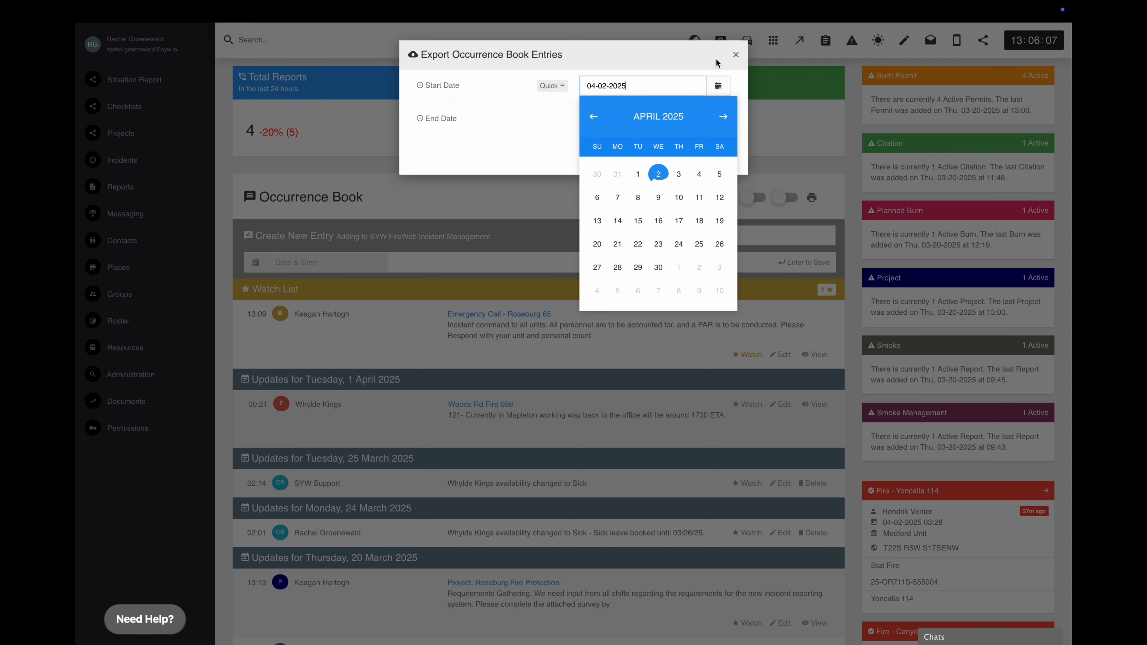
pyautogui.click(716, 60)
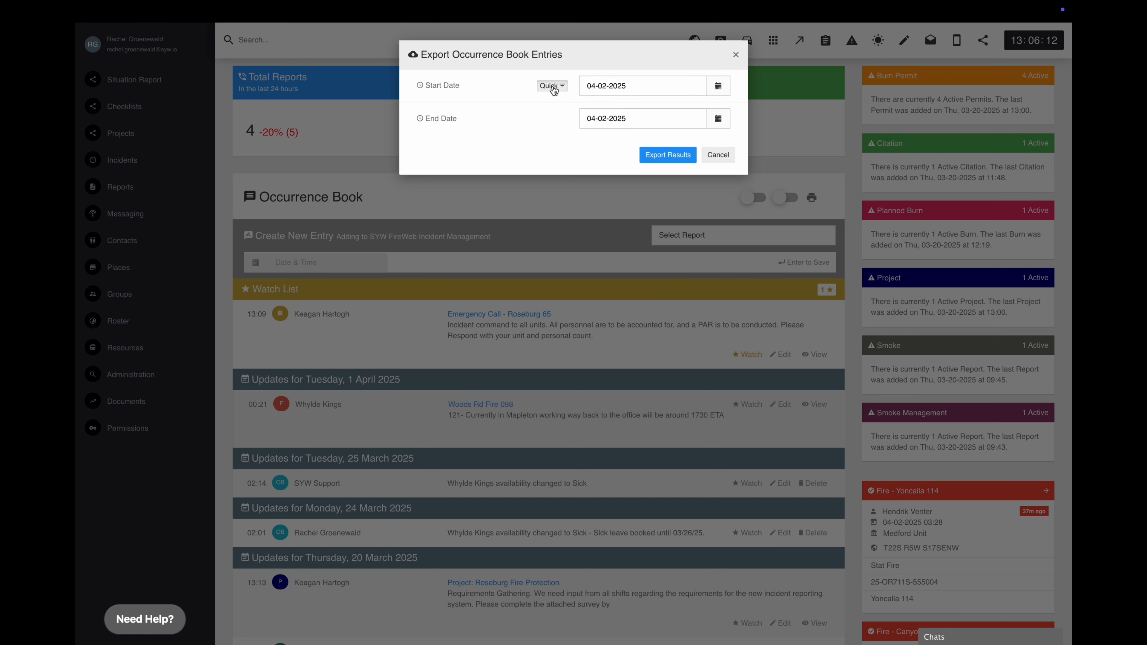
pyautogui.click(553, 87)
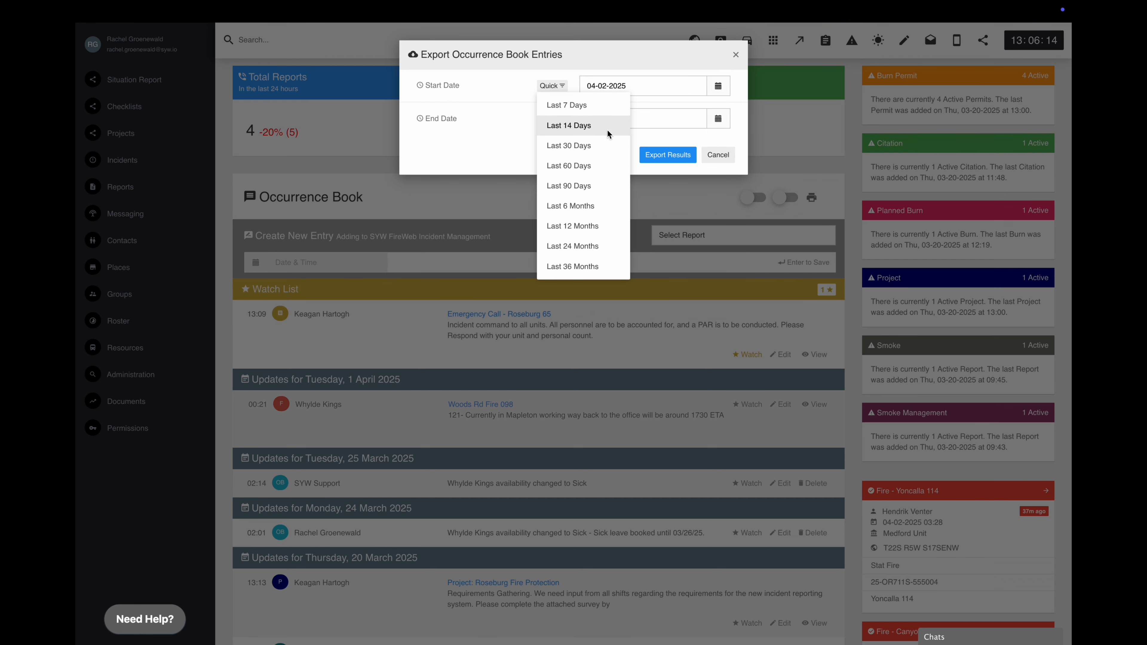
pyautogui.click(608, 263)
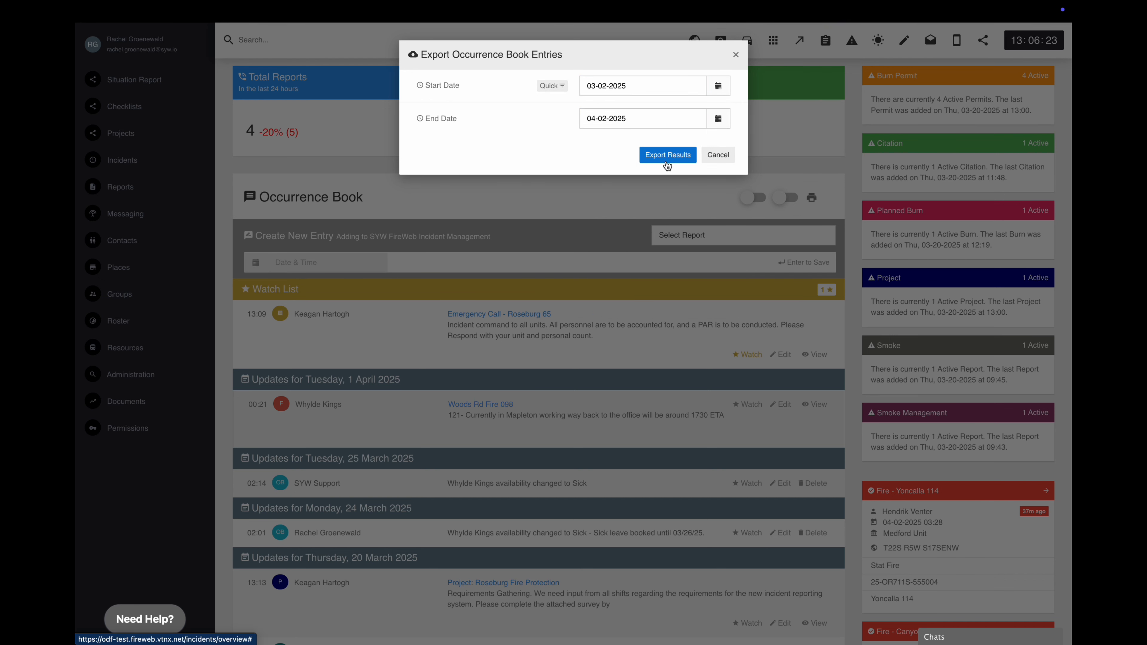
pyautogui.click(667, 155)
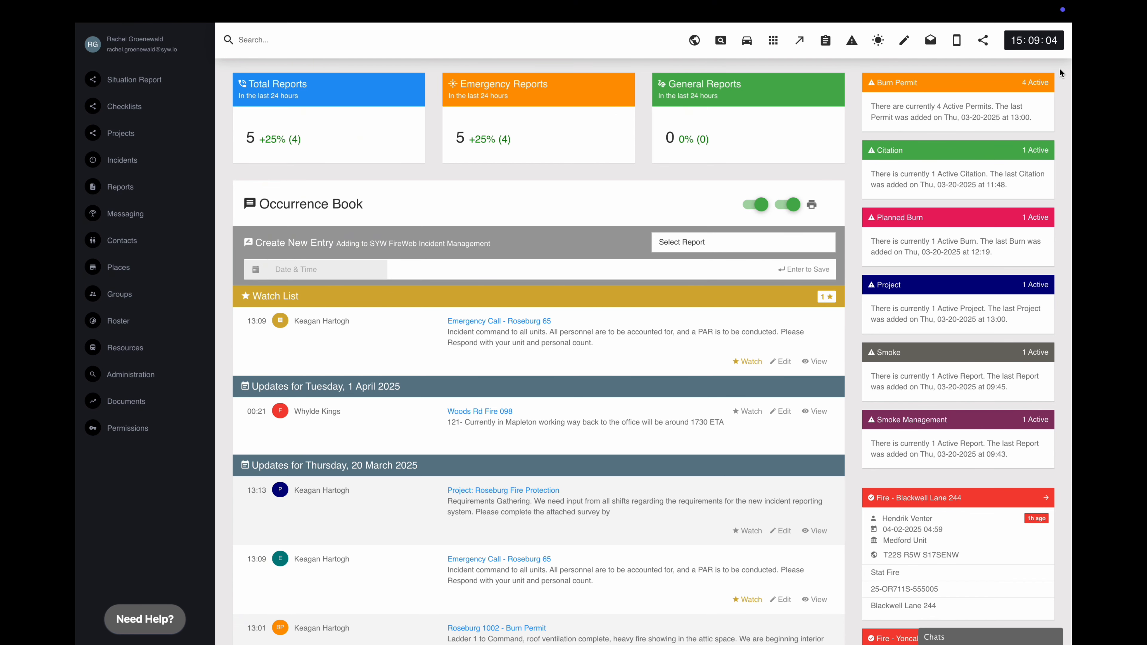
# - Paste the Fuels Crew work-location note into Create New Entry and save it to the Occurrence Book
pyautogui.click(415, 270)
pyautogui.hotkey('ctrl', 'v')
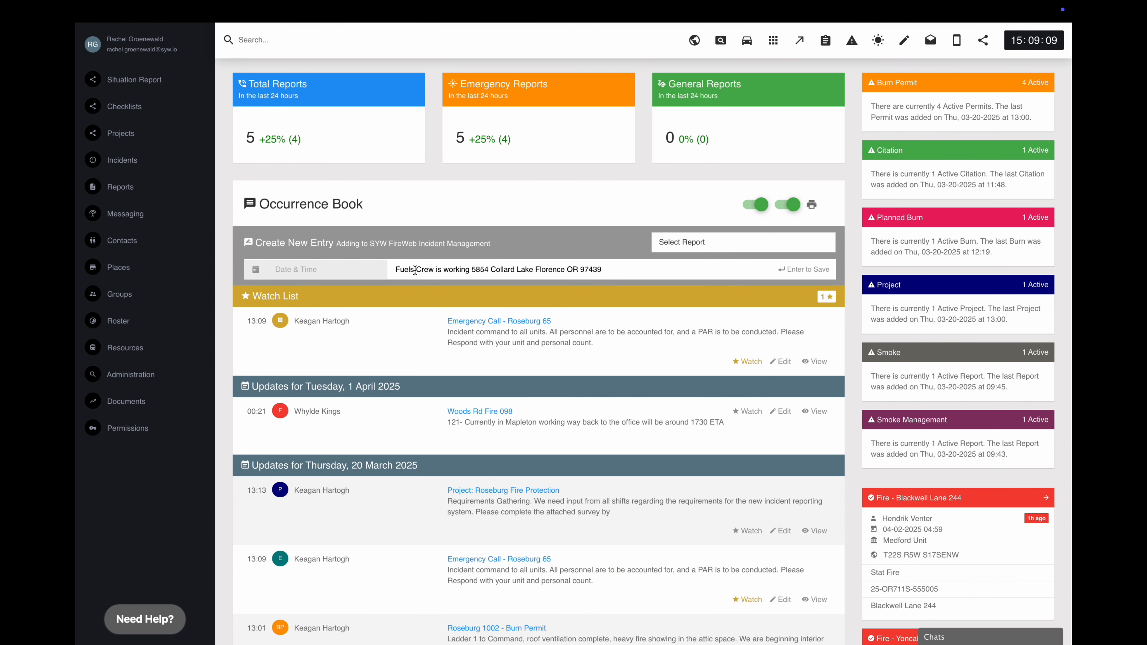
pyautogui.press('Return')
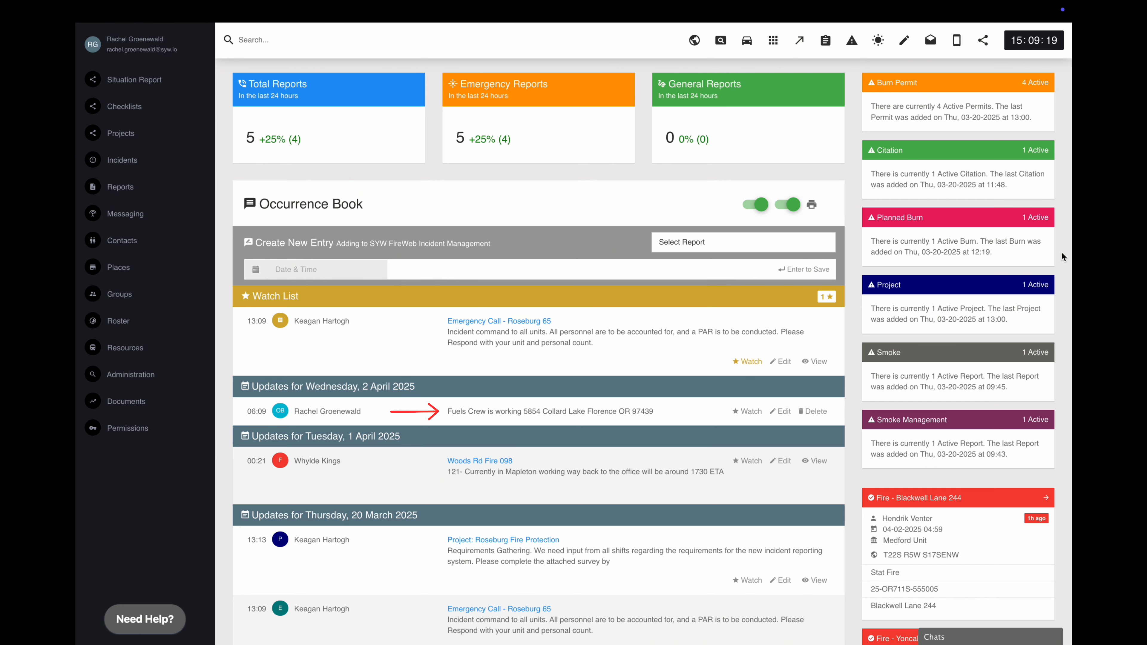
pyautogui.click(687, 248)
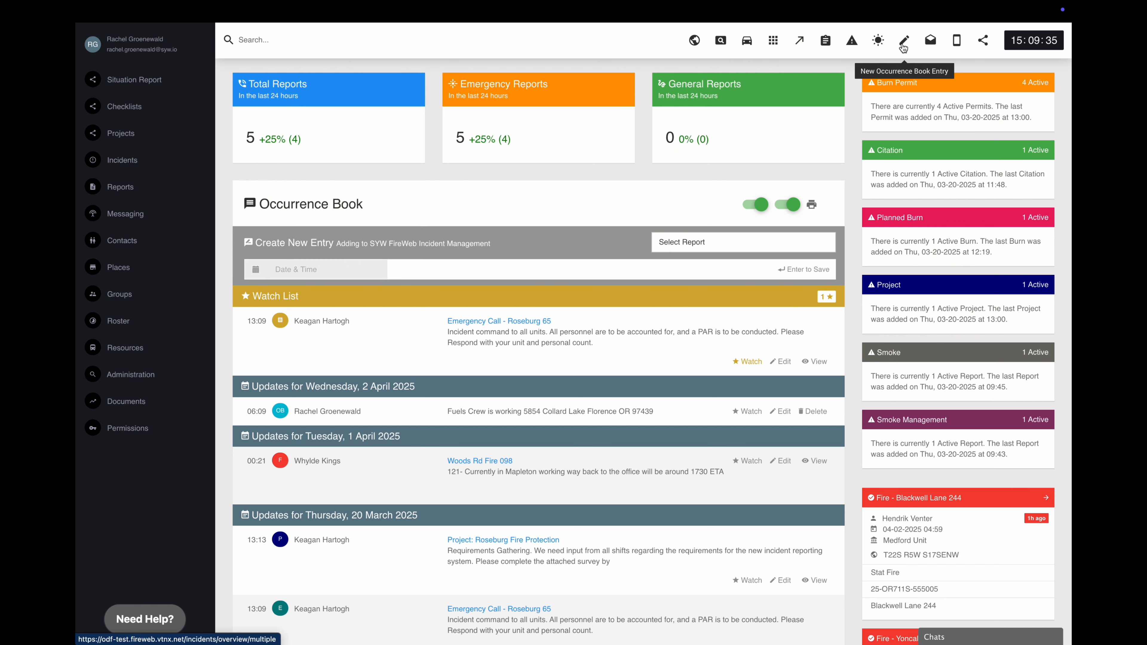
# - Save a dated radio entry '171 Status check Opps normal' linked to the Willow Creek Drive incident
pyautogui.click(903, 44)
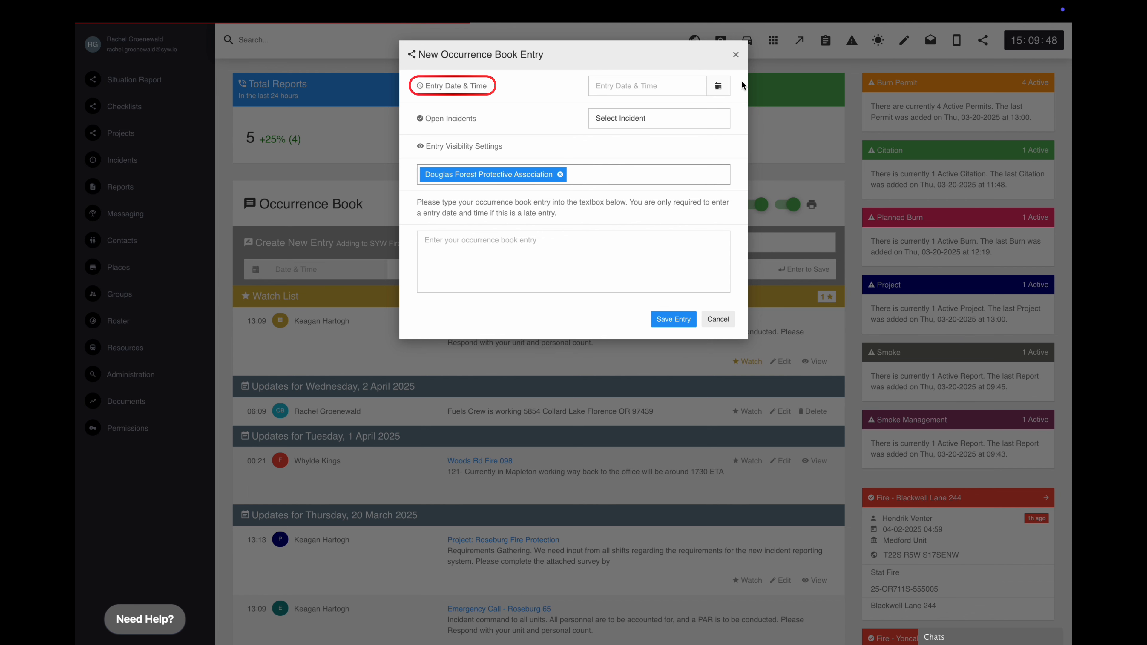
pyautogui.click(719, 89)
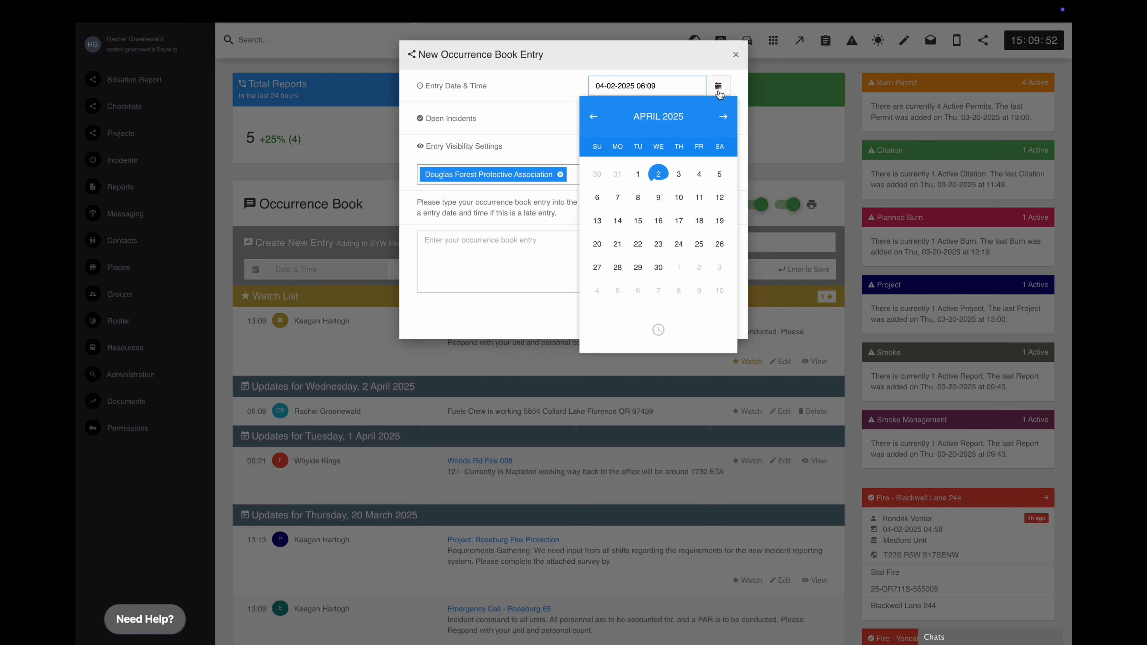
pyautogui.click(736, 91)
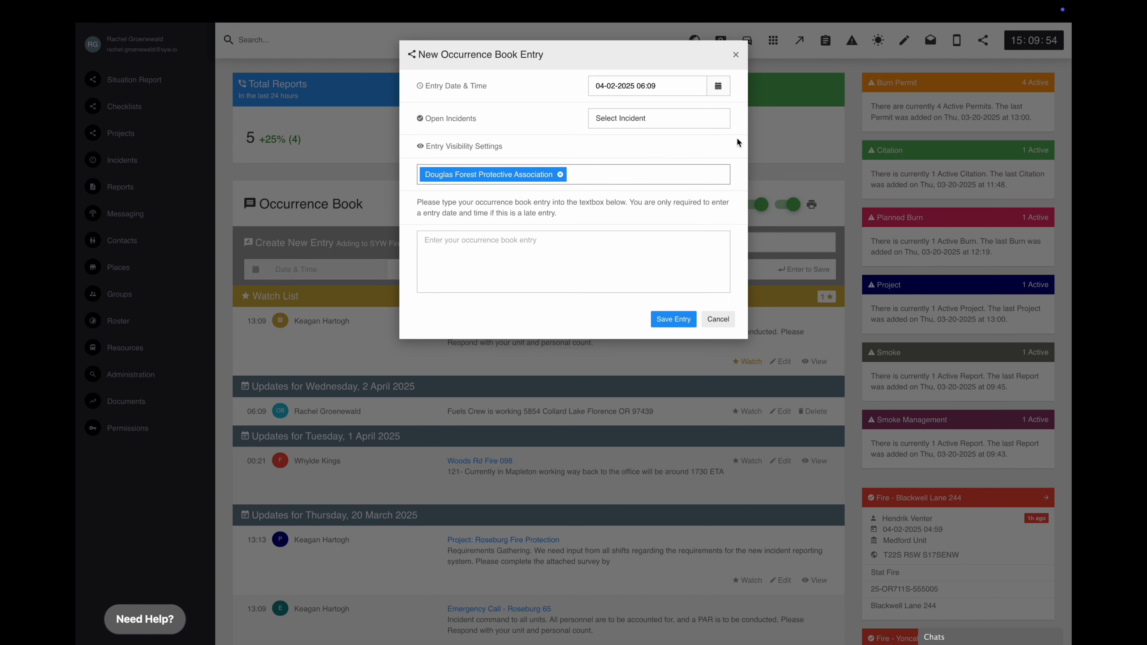
pyautogui.click(664, 128)
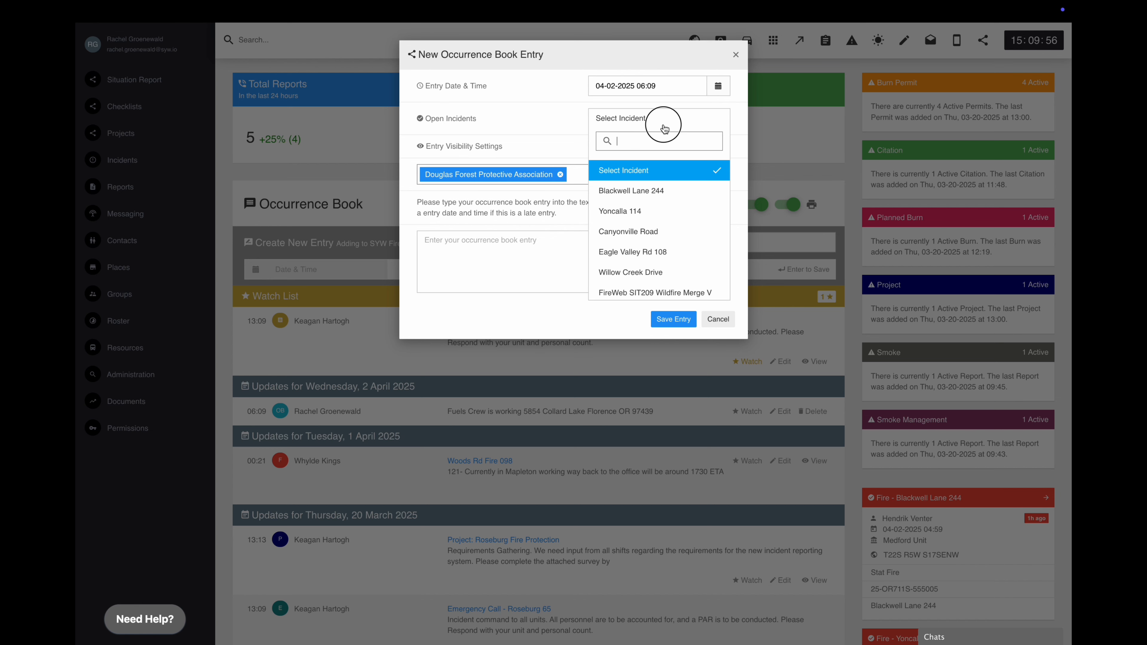
pyautogui.click(679, 271)
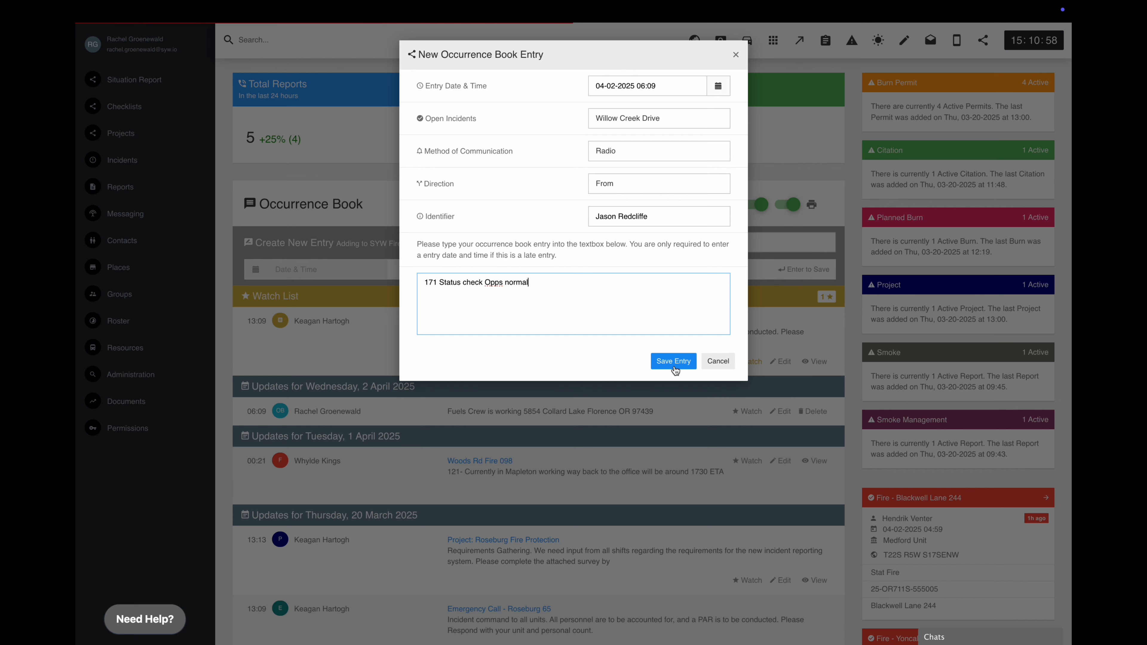
pyautogui.click(674, 361)
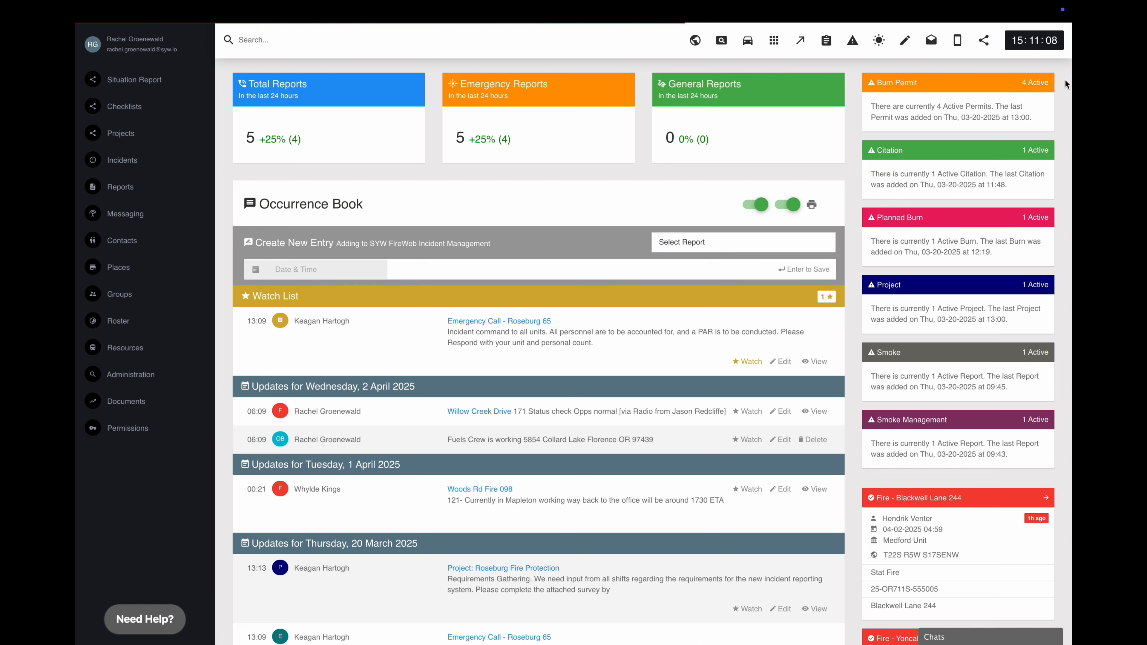
pyautogui.scroll(-5, 1063, 76)
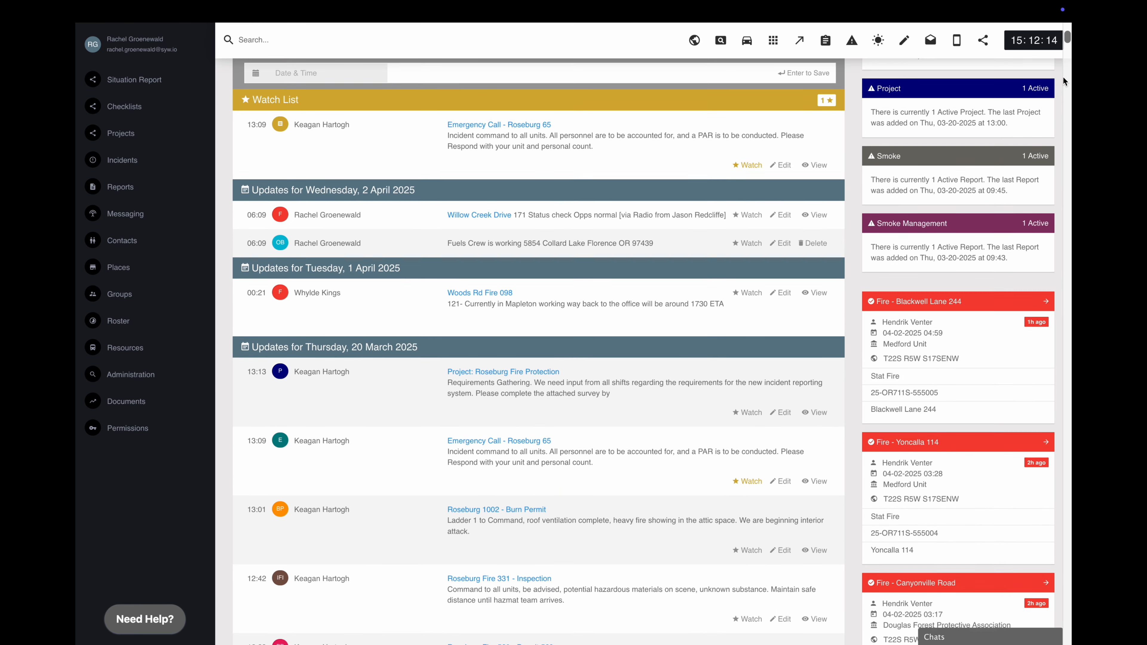
pyautogui.scroll(-1, 1063, 76)
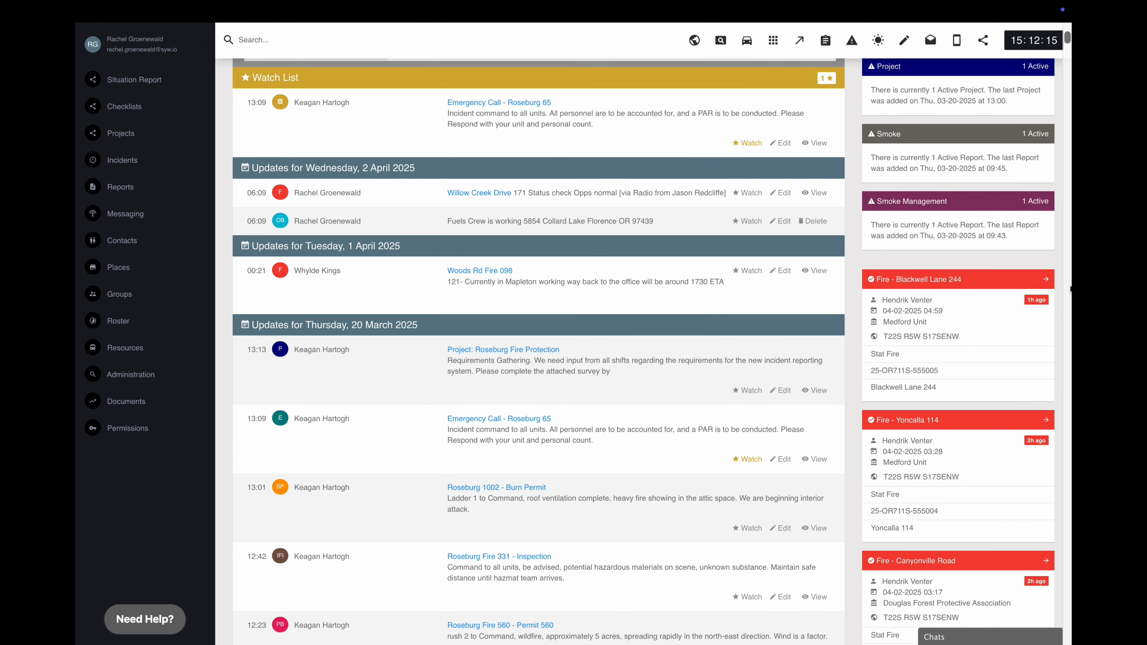
pyautogui.click(1040, 286)
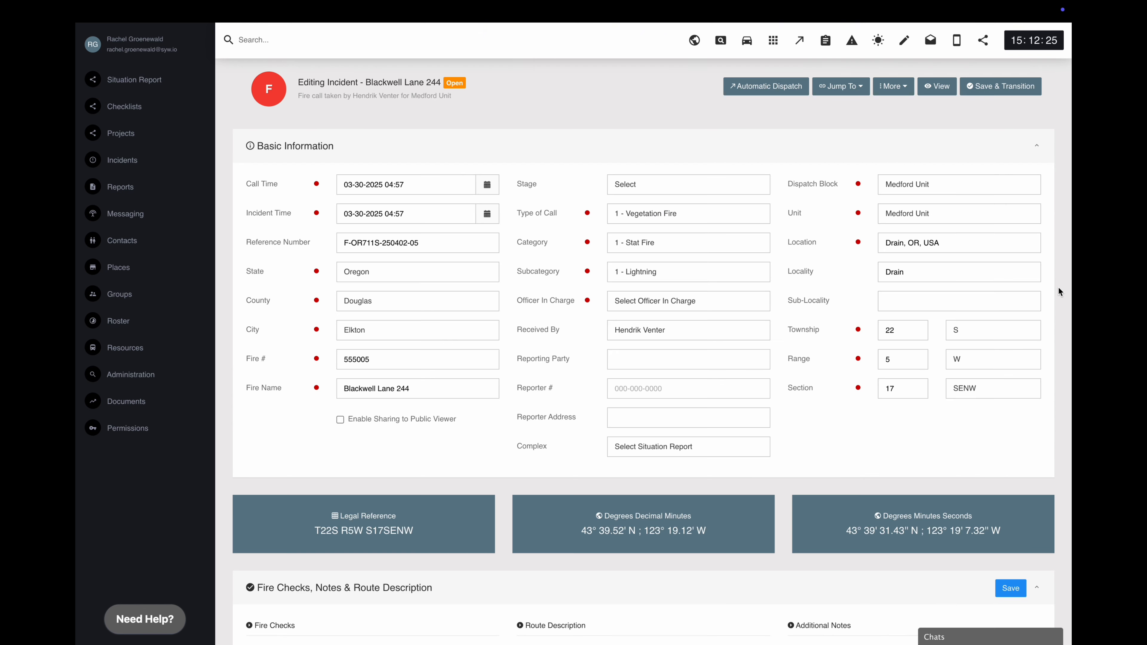
pyautogui.scroll(-10, 1059, 286)
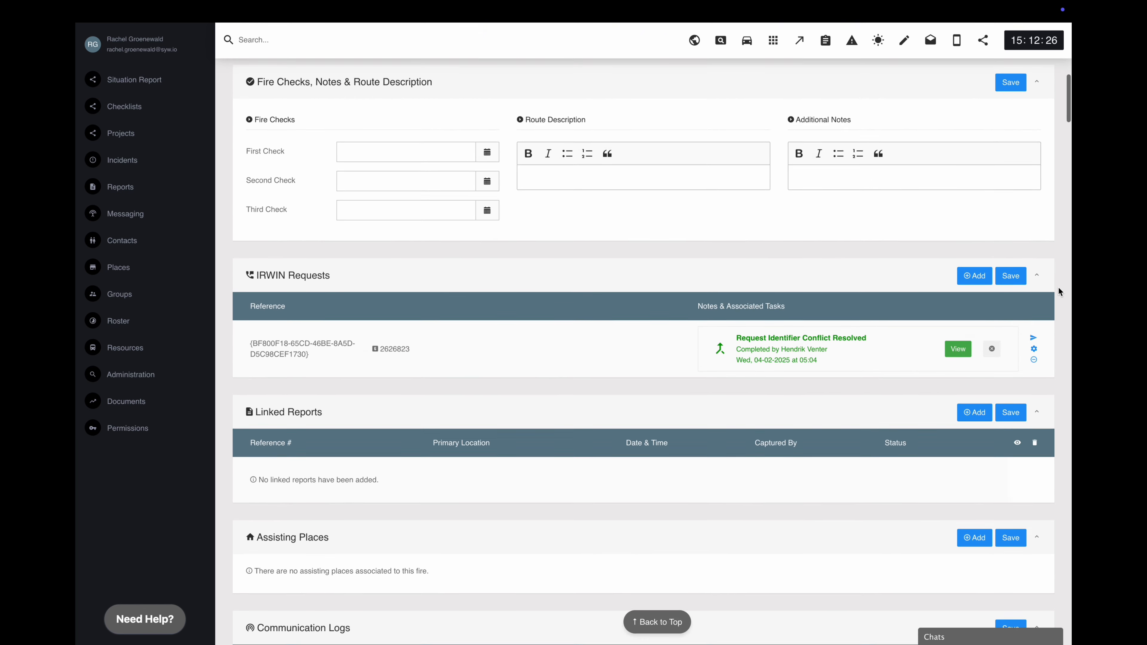
pyautogui.scroll(-10, 1059, 286)
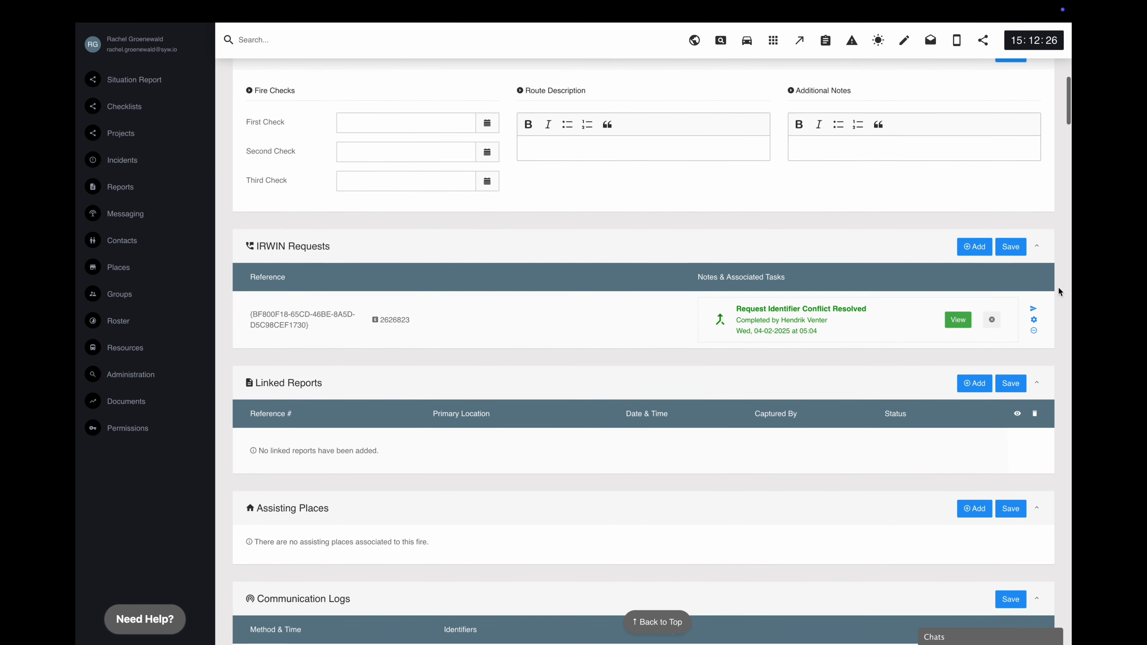
pyautogui.scroll(-2, 1059, 286)
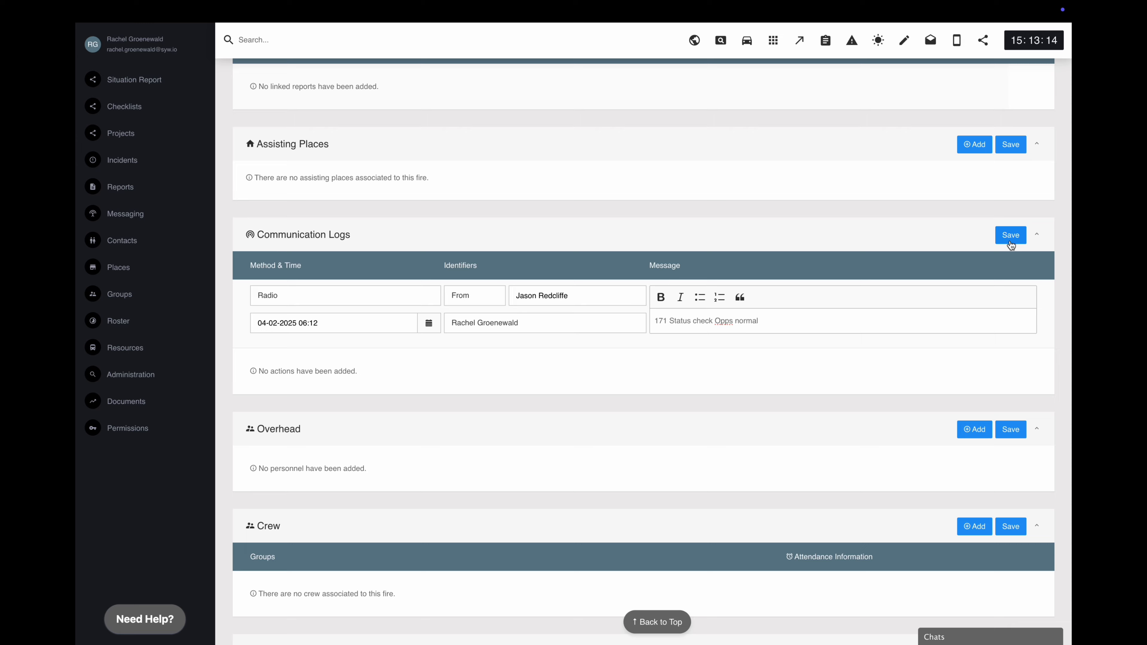
pyautogui.click(1011, 244)
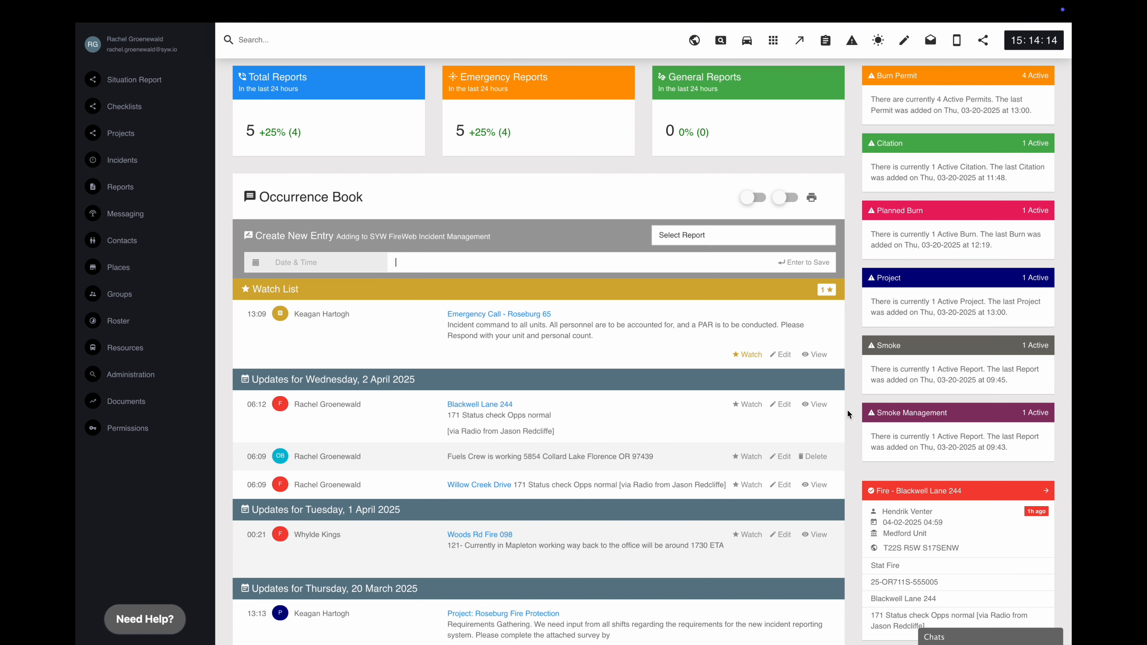
pyautogui.click(783, 457)
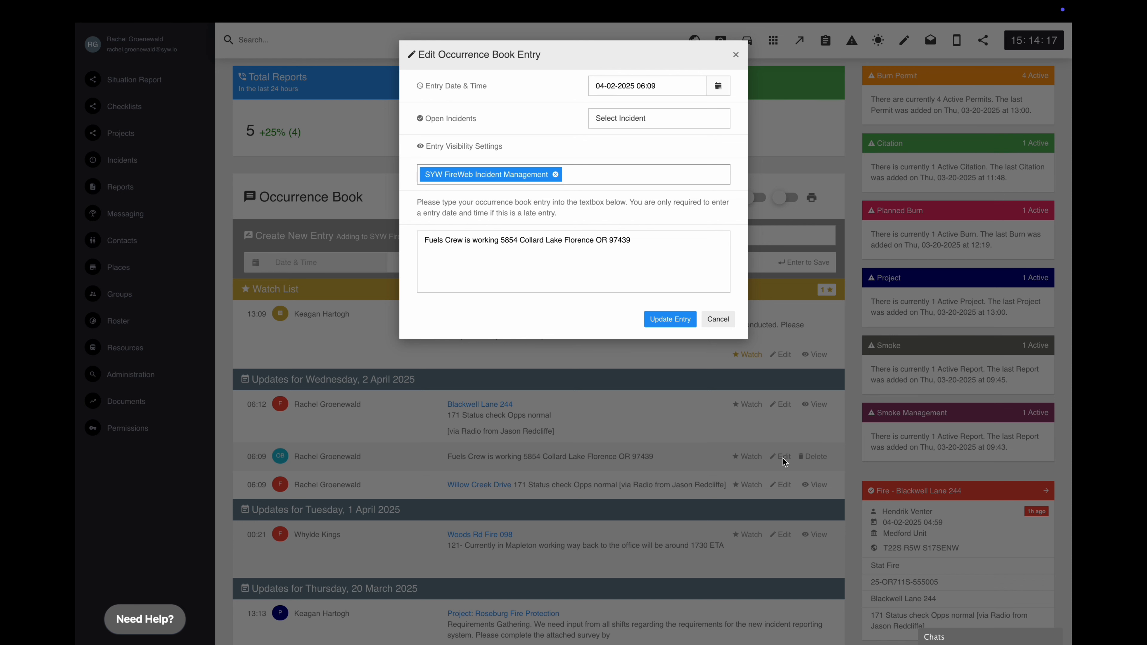
pyautogui.click(653, 118)
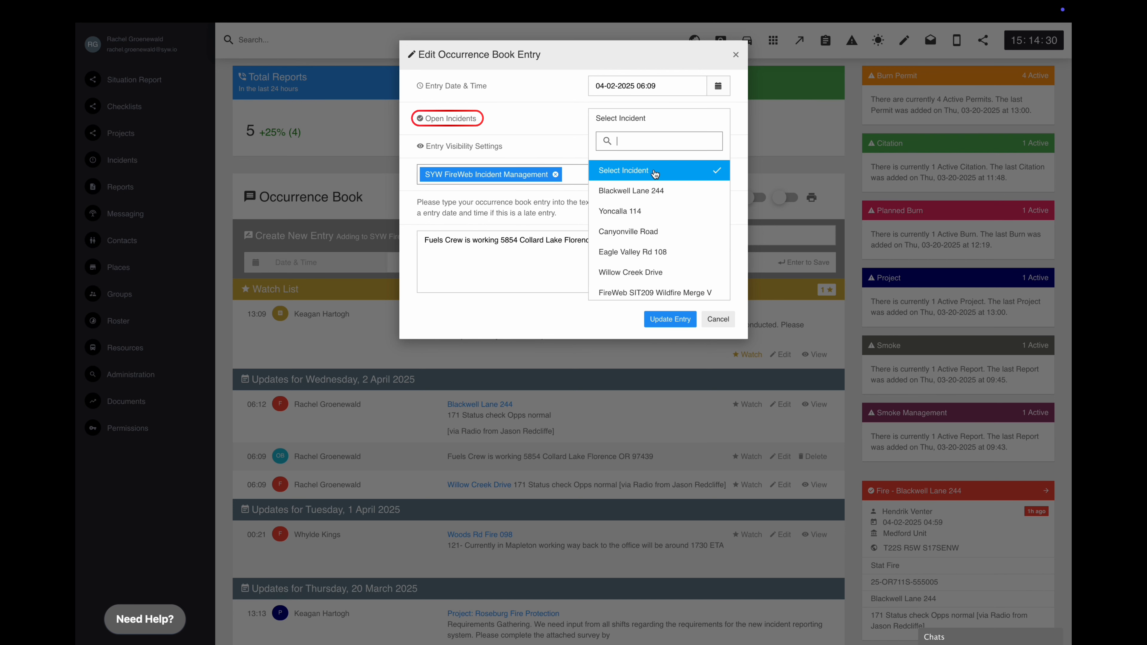
pyautogui.click(684, 193)
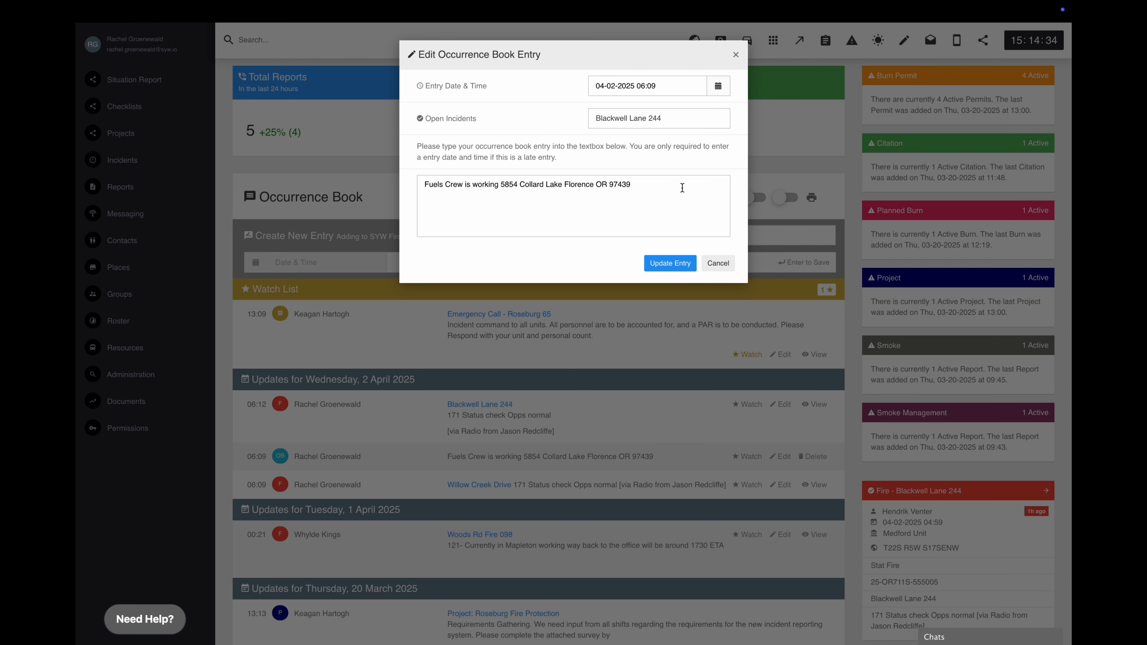
pyautogui.click(668, 270)
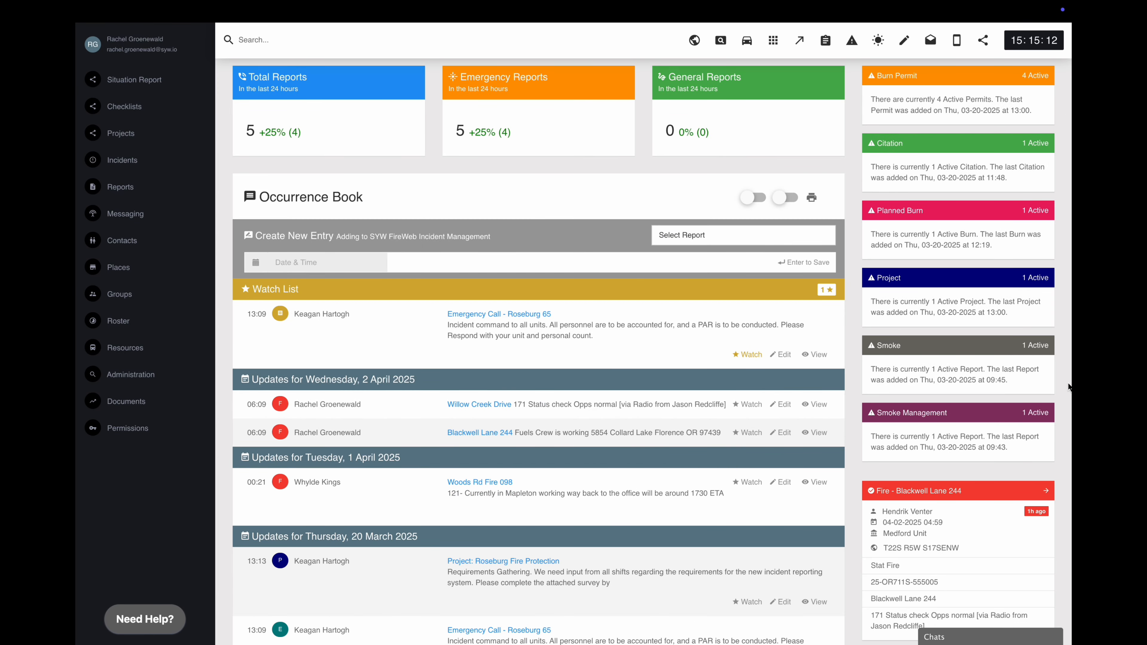
# - On the Willow Creek Drive entry, add the support address and two colleagues' e-mails to Share via Email, and save
pyautogui.click(784, 404)
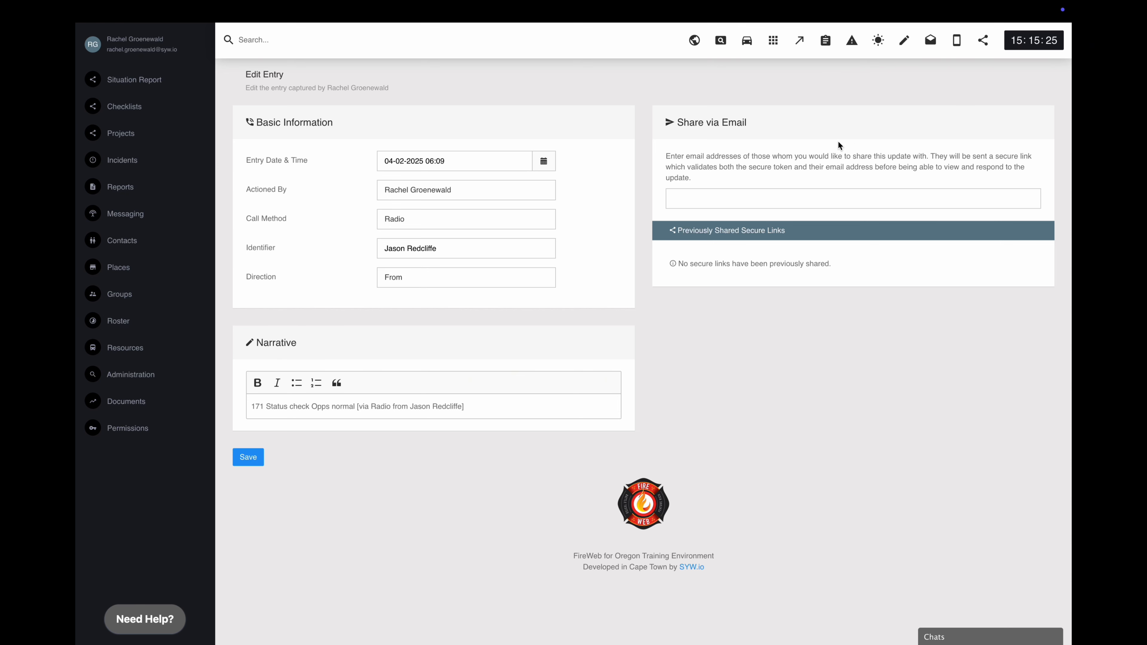
pyautogui.click(815, 201)
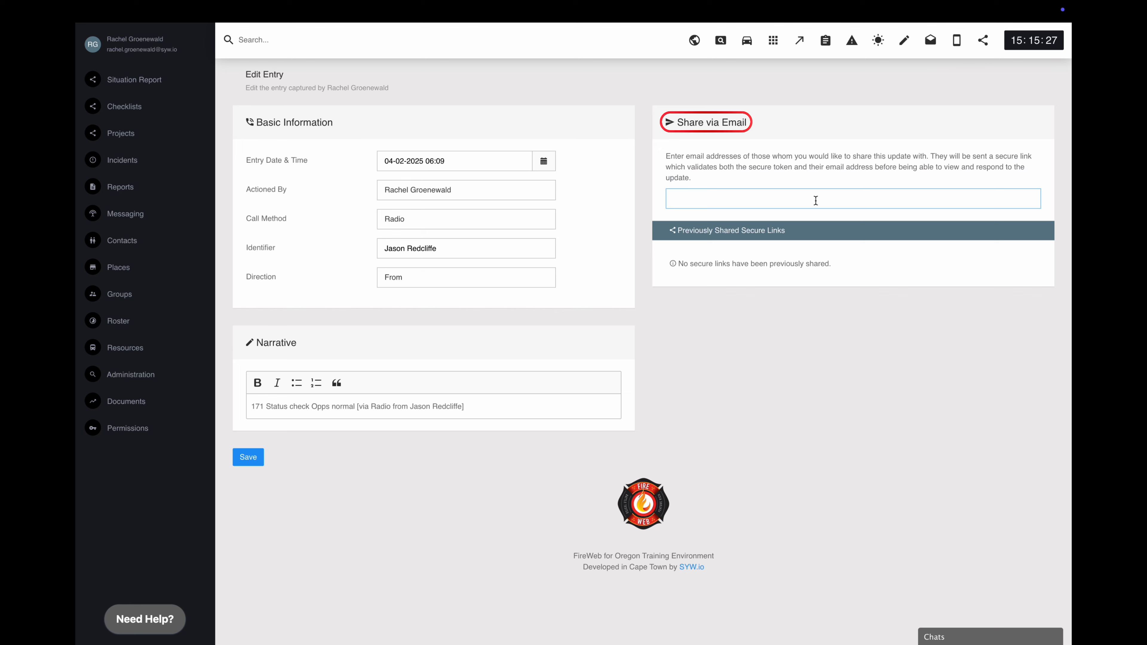
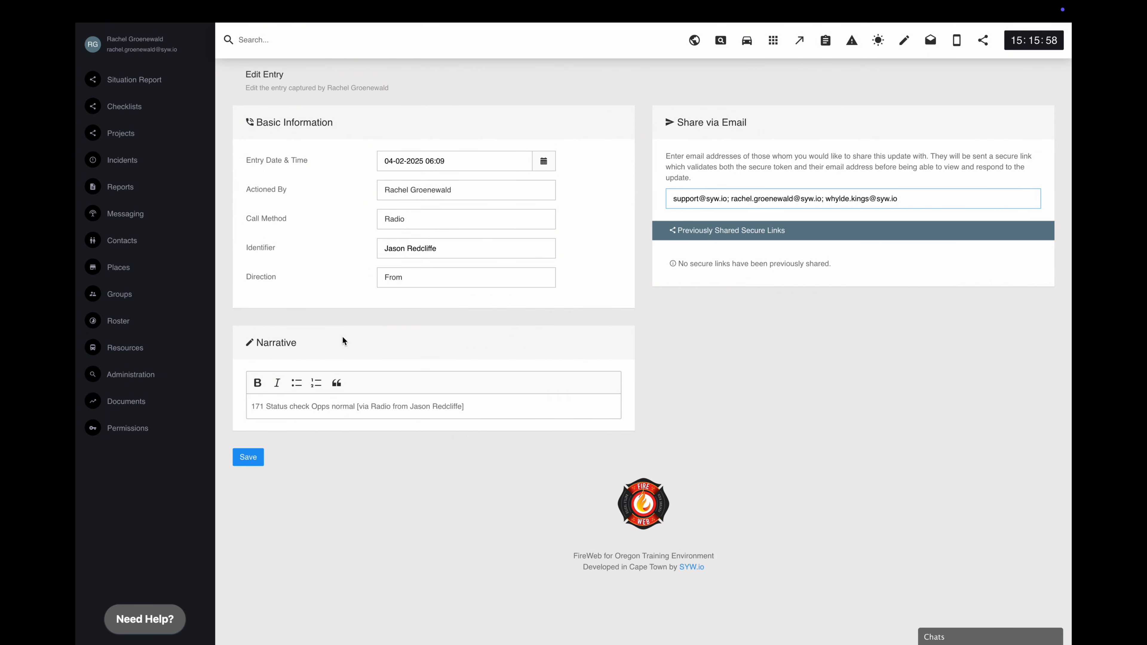
pyautogui.click(246, 461)
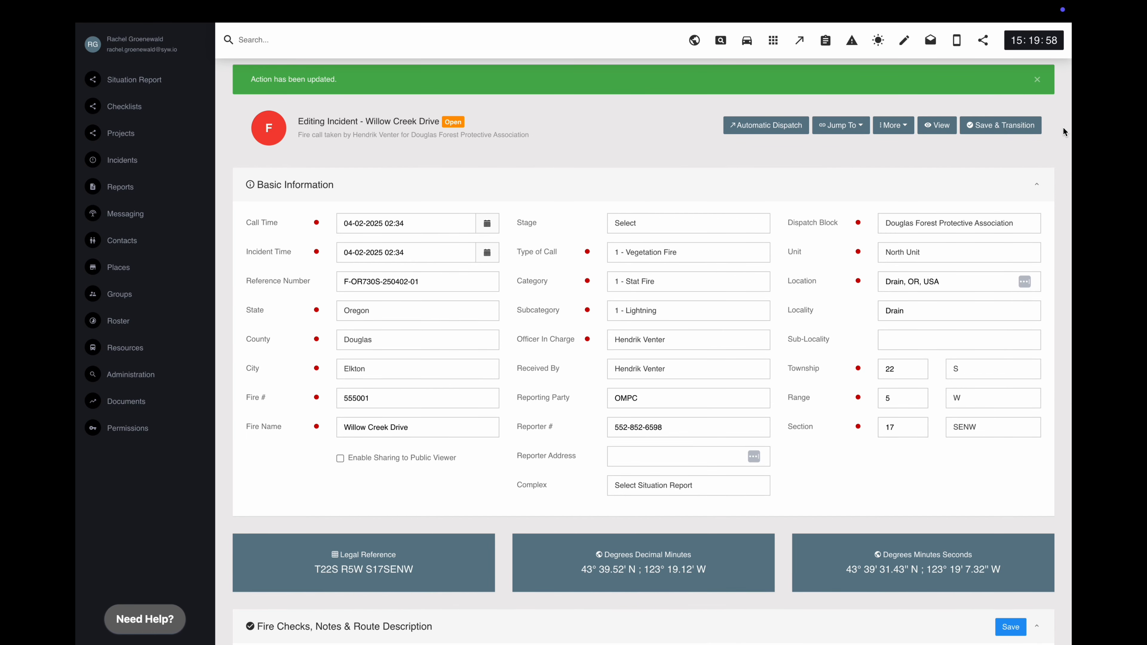
# - Text the 171 status-check log entry to the first contact found by searching the contact's name
pyautogui.scroll(-20, 1063, 126)
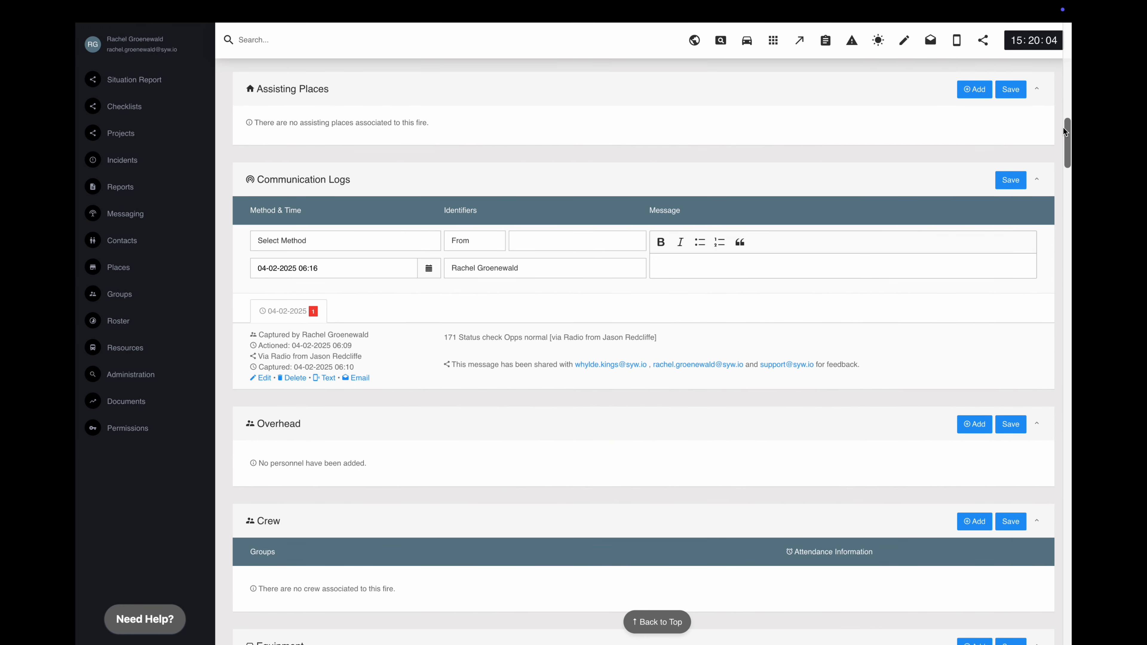
pyautogui.click(328, 378)
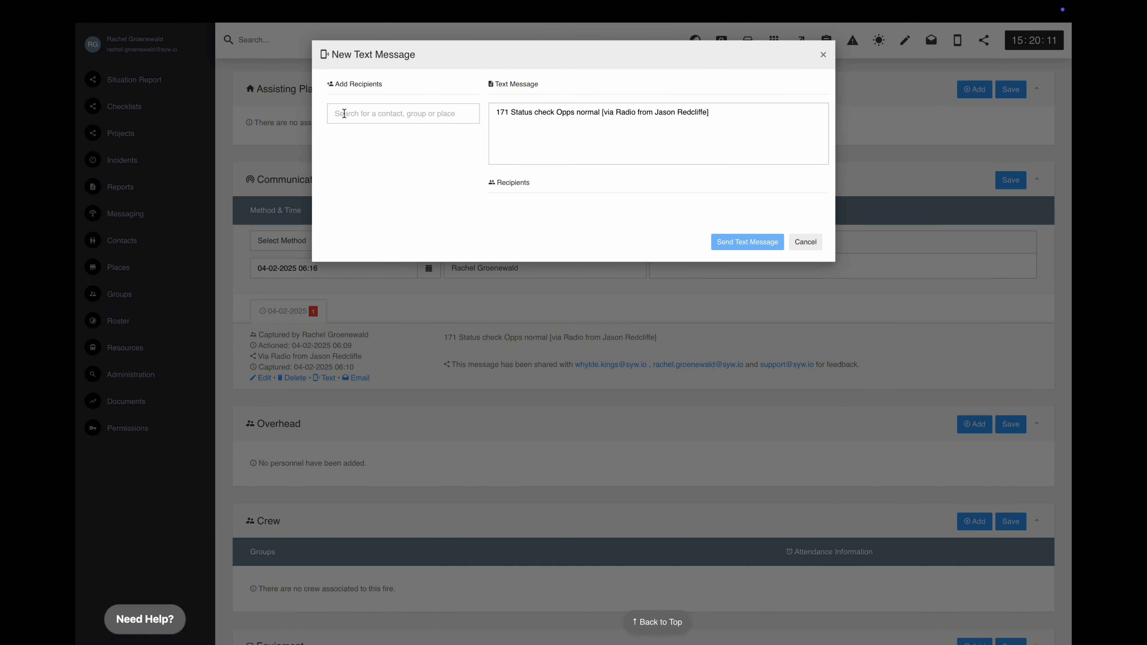
pyautogui.click(334, 113)
pyautogui.write('Hendrik')
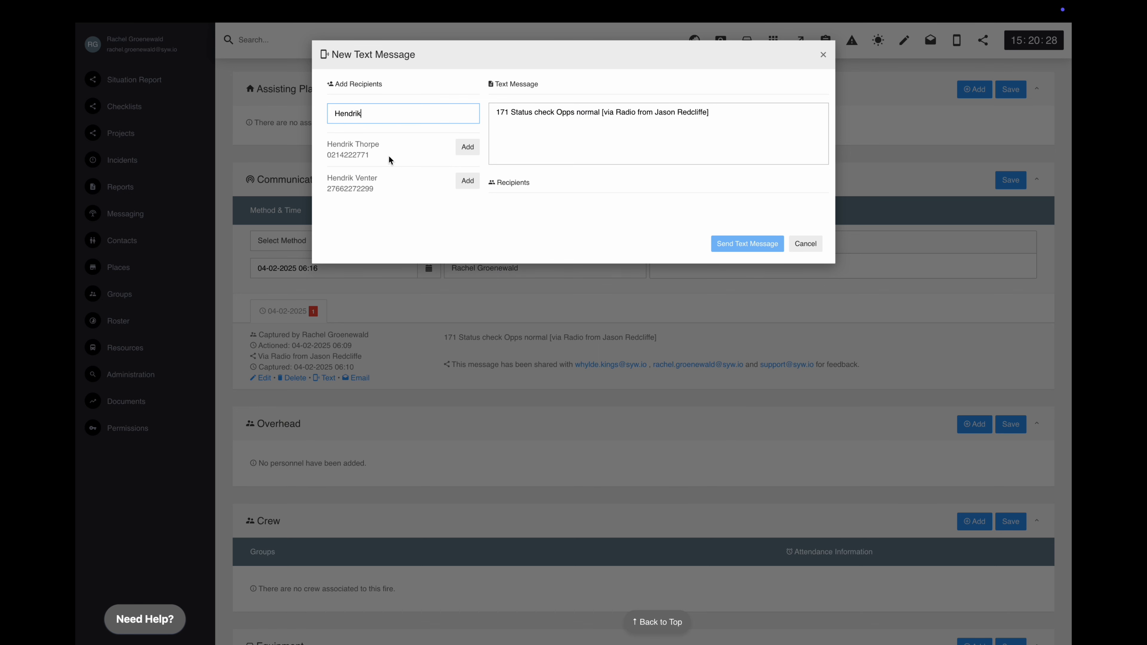
pyautogui.click(467, 147)
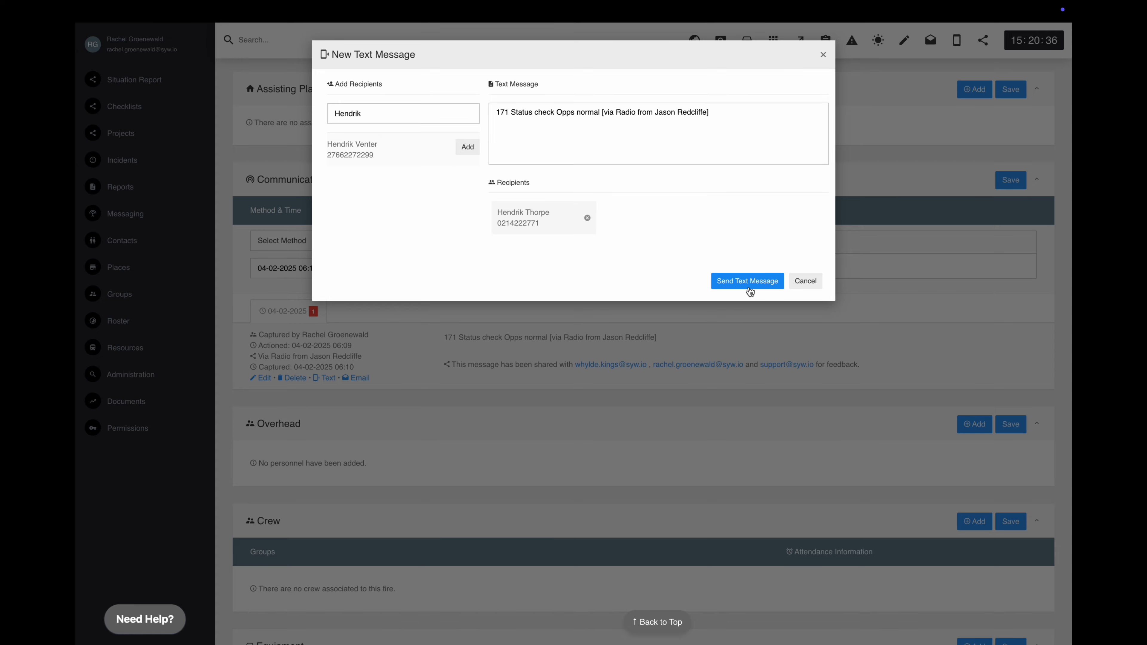
pyautogui.click(748, 281)
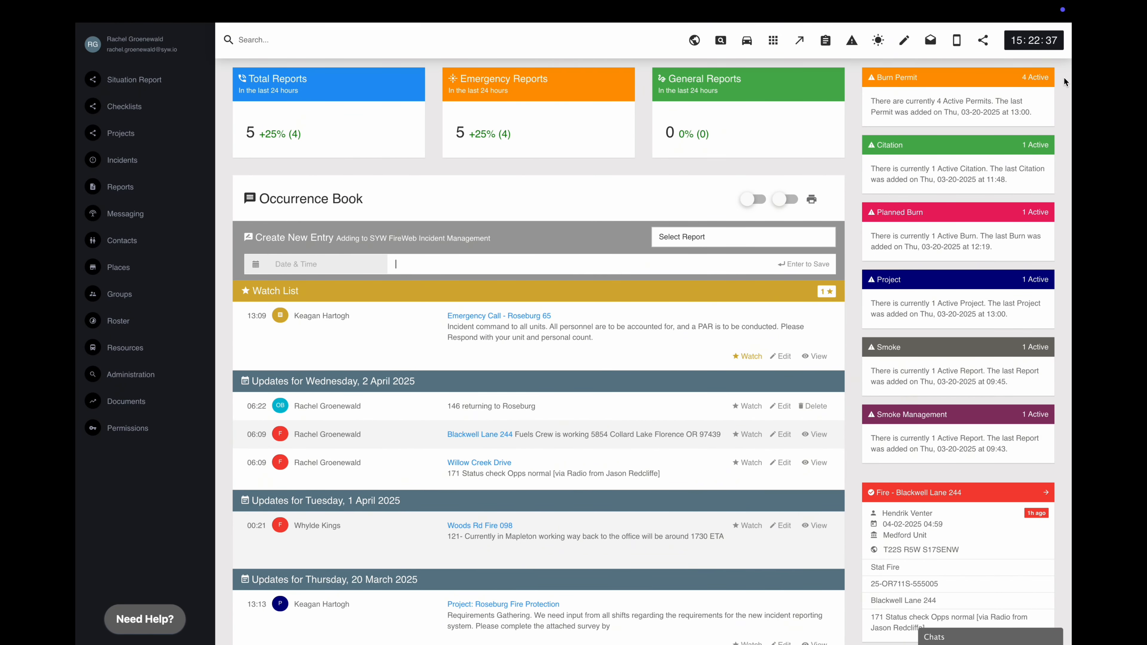
pyautogui.click(816, 410)
pyautogui.click(817, 435)
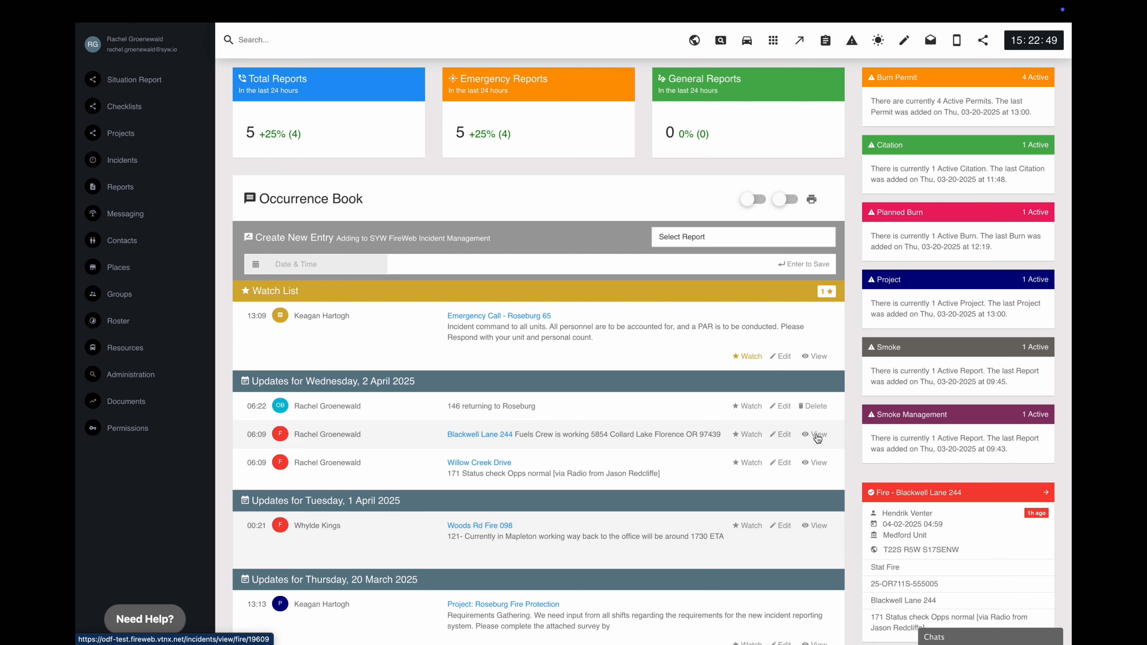
pyautogui.scroll(-4, 893, 398)
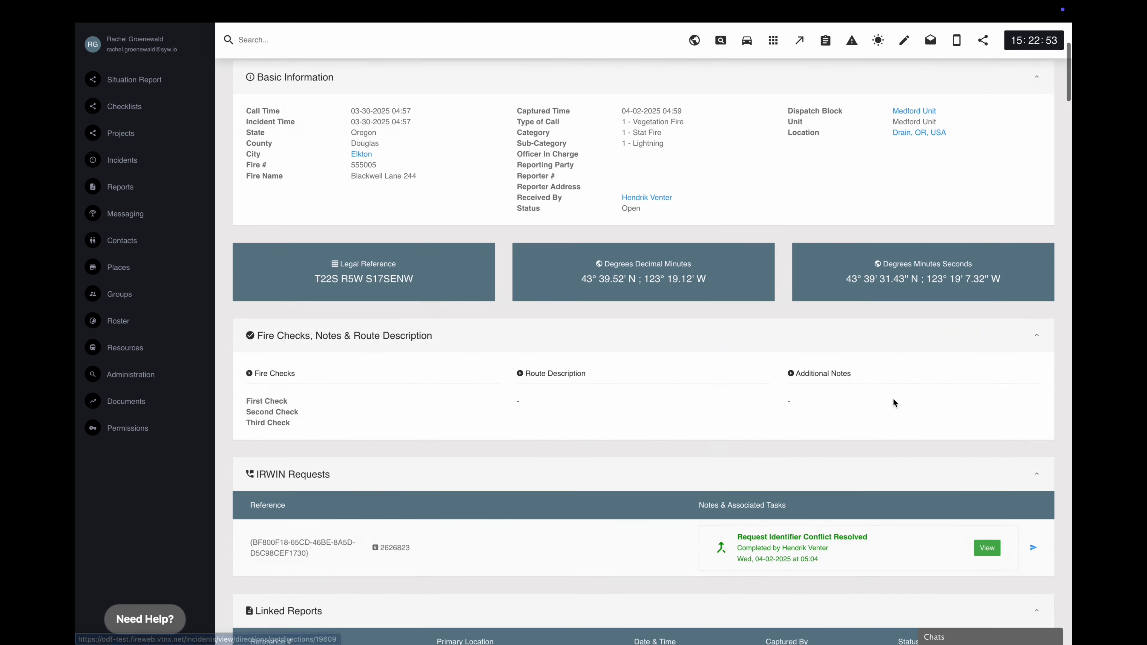
pyautogui.scroll(-10, 892, 398)
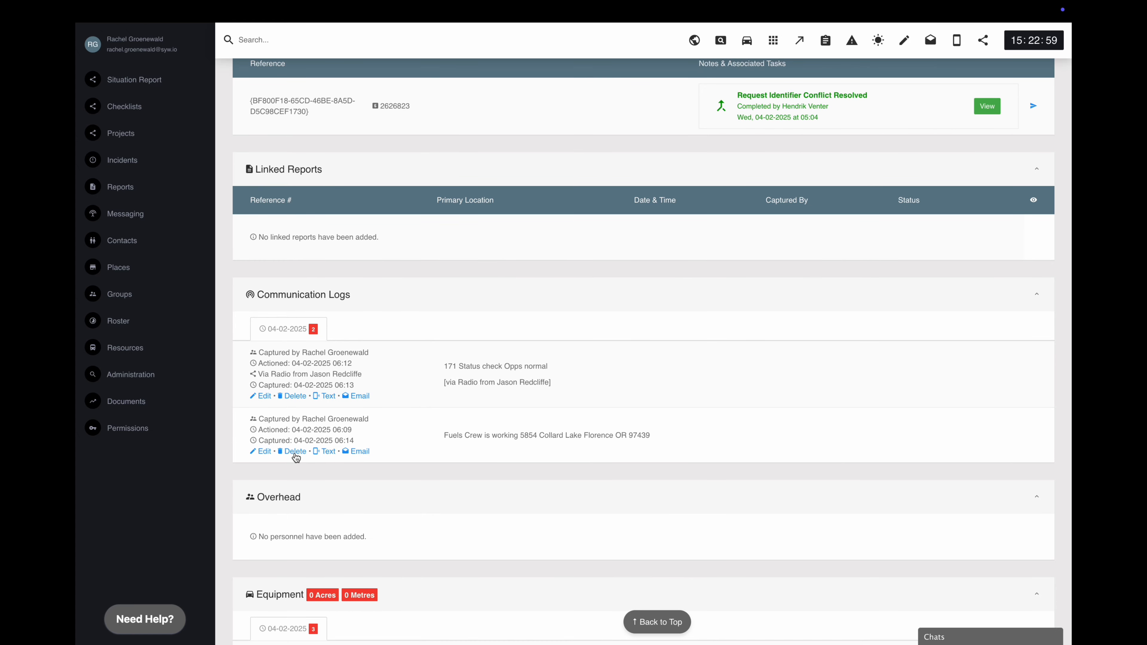
pyautogui.click(293, 452)
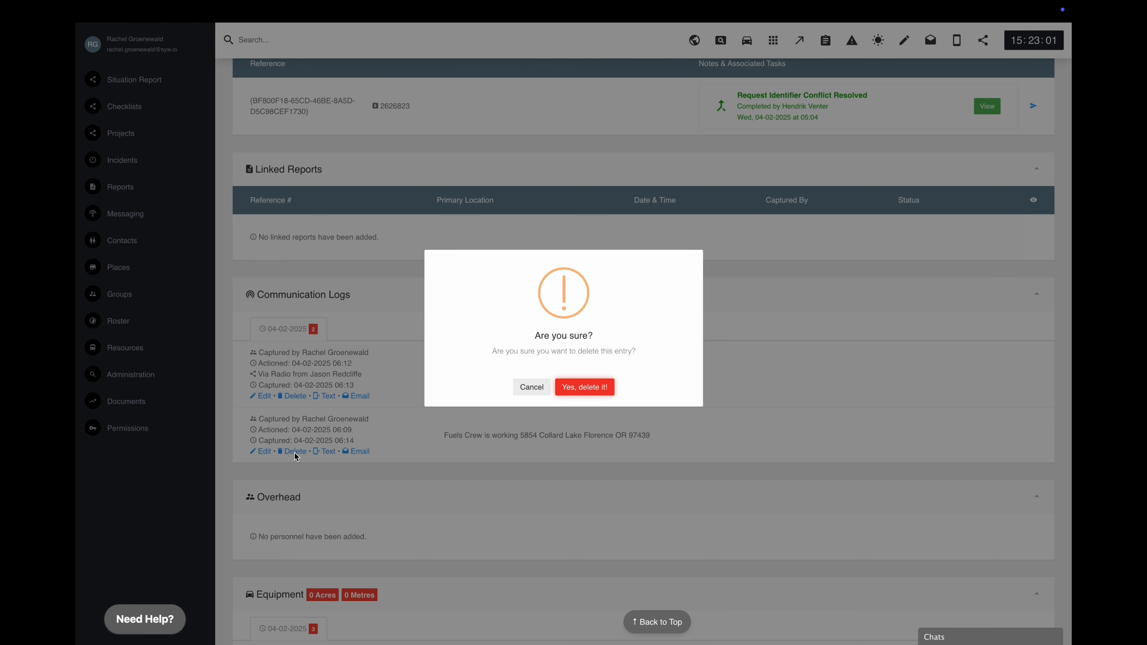